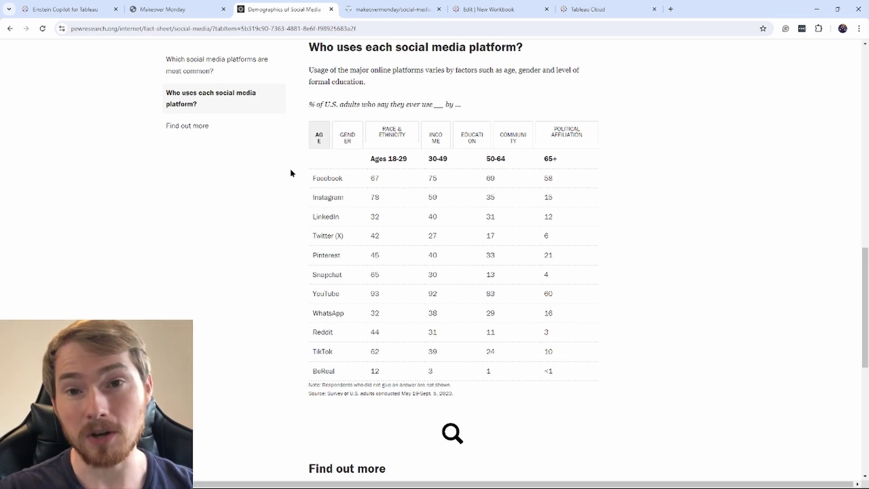
# Step: View the Pew platform usage table by gender, race and ethnicity, and income, then go to the data.world dataset
pyautogui.click(347, 140)
pyautogui.click(393, 136)
pyautogui.click(434, 139)
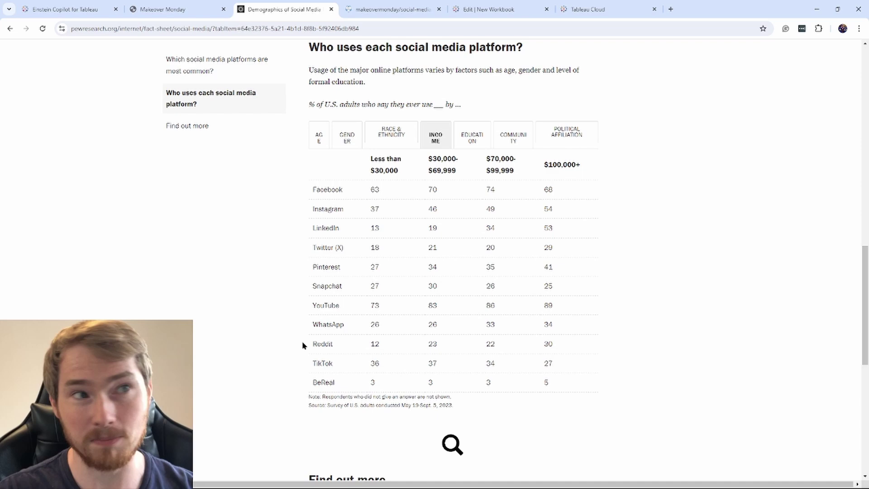
pyautogui.click(373, 11)
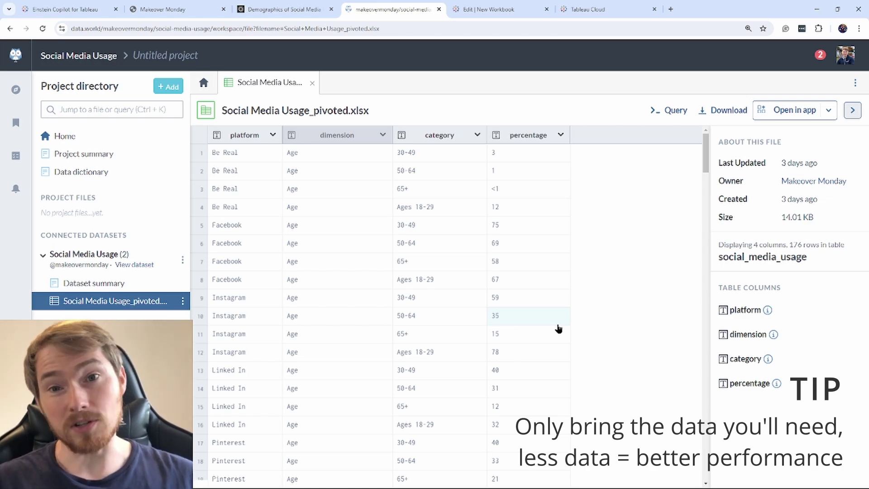
# Step: Switch to the Tableau Cloud New Workbook tab showing the Connect to Data window
pyautogui.click(483, 12)
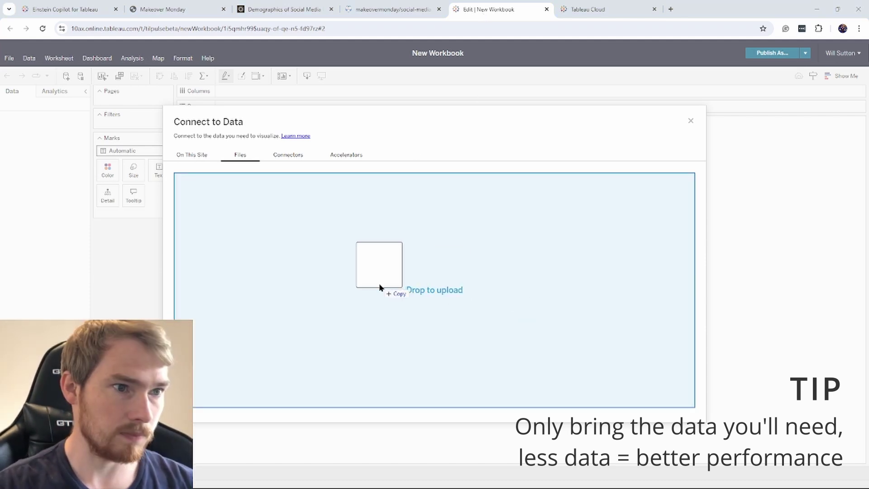
# Step: Upload Social Media Usage_pivoted.xlsx and review its 176 rows on the data source page
pyautogui.moveTo(379, 284); pyautogui.dragTo(395, 289)
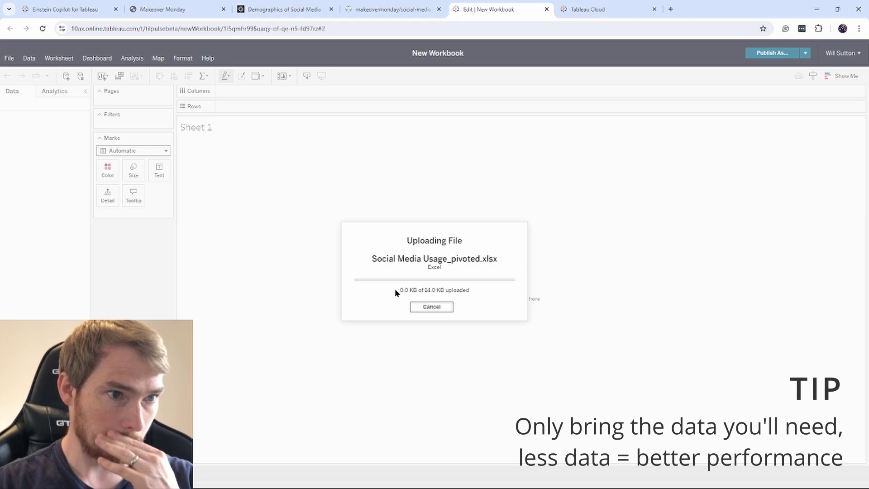
pyautogui.hotkey('ctrl', '+')
pyautogui.hotkey('ctrl', '+')
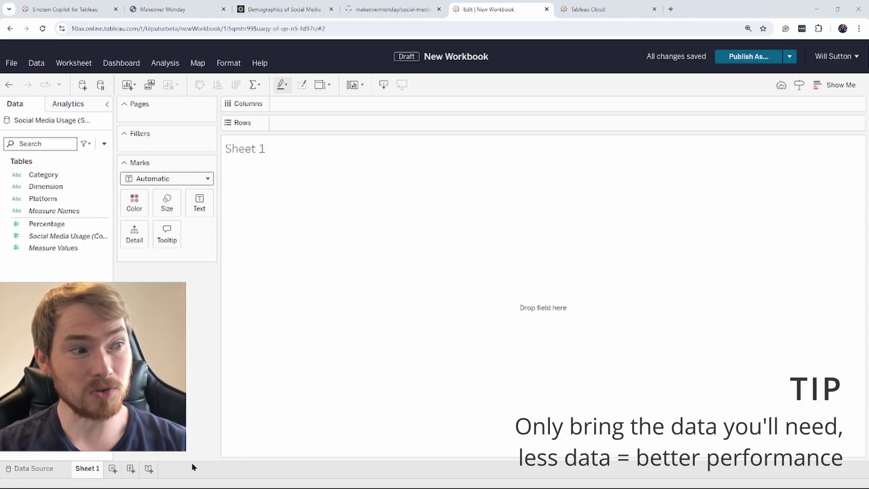
pyautogui.click(33, 467)
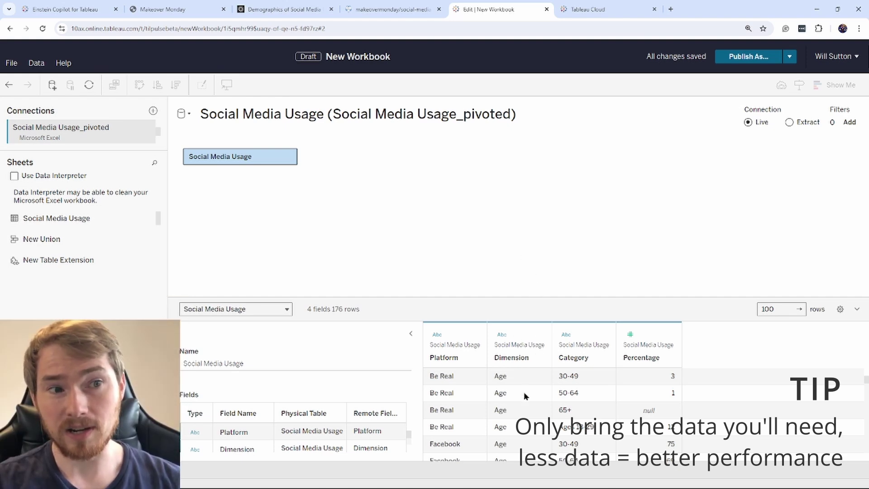
pyautogui.scroll(-5, 520, 390)
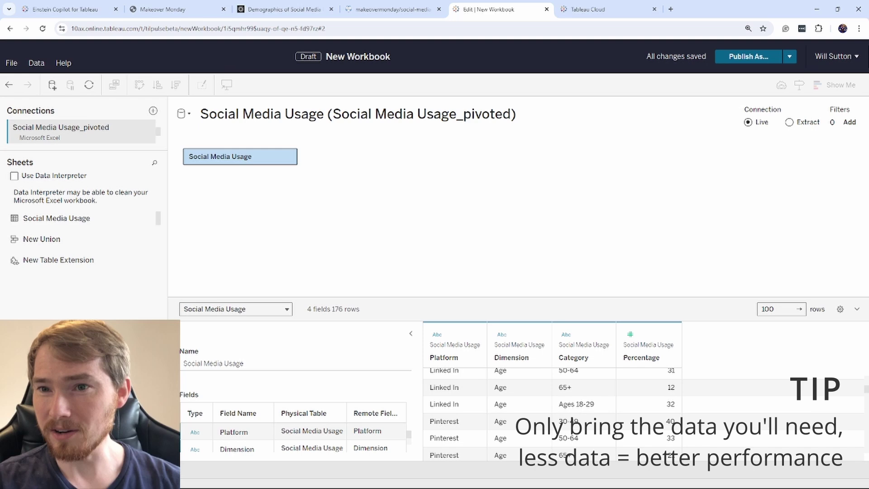
pyautogui.scroll(-10, 539, 396)
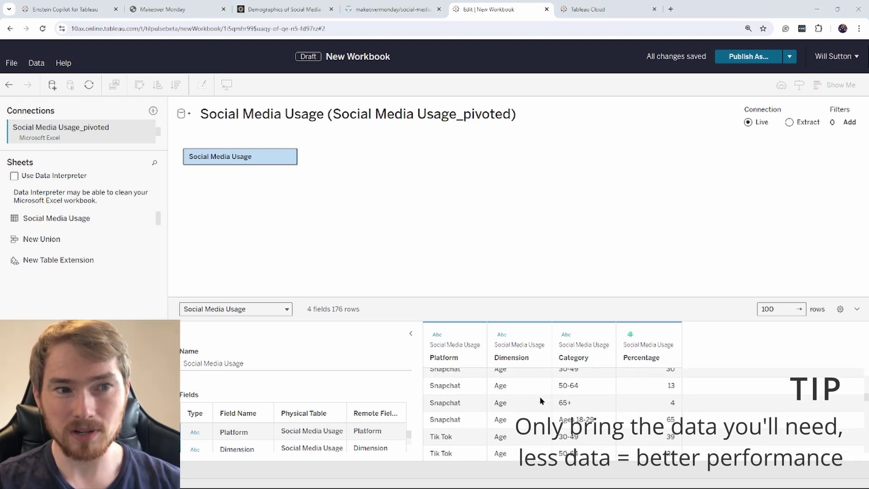
pyautogui.scroll(-15, 537, 398)
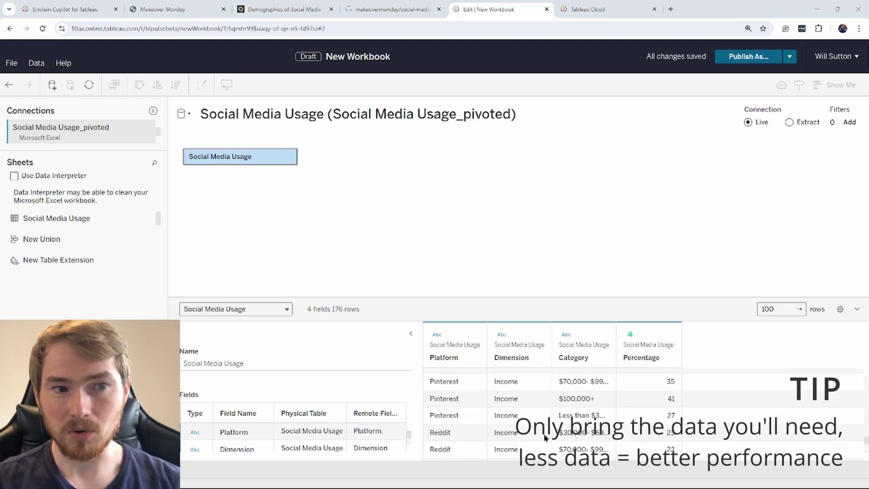
pyautogui.scroll(15, 529, 408)
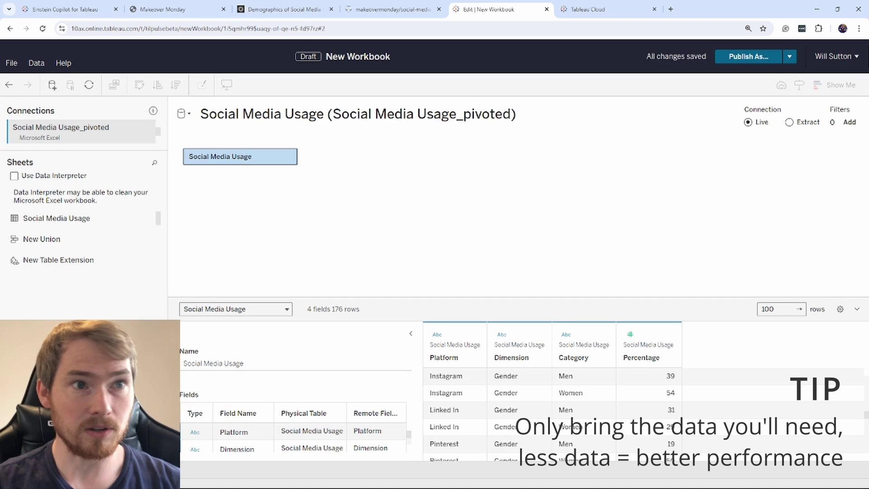
# Step: Add a data source filter on Dimension keeping only Age, cutting rows from 176 to 44
pyautogui.click(850, 122)
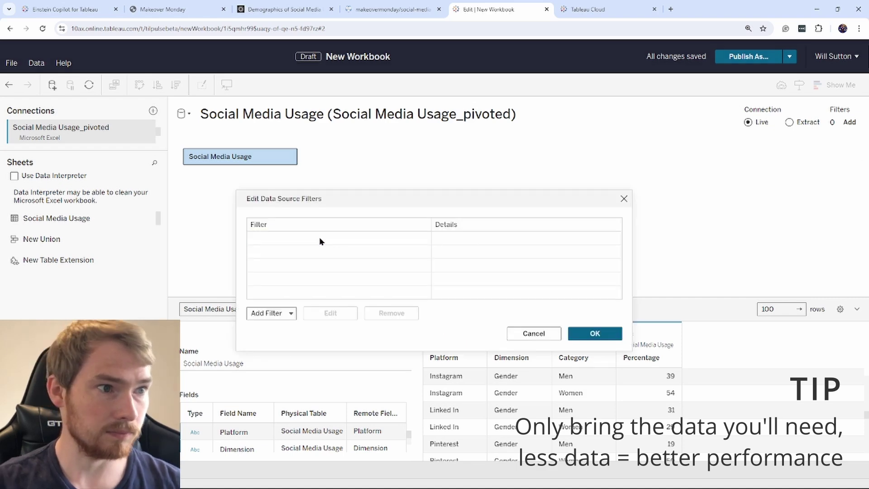
pyautogui.click(272, 313)
pyautogui.click(300, 355)
pyautogui.click(315, 195)
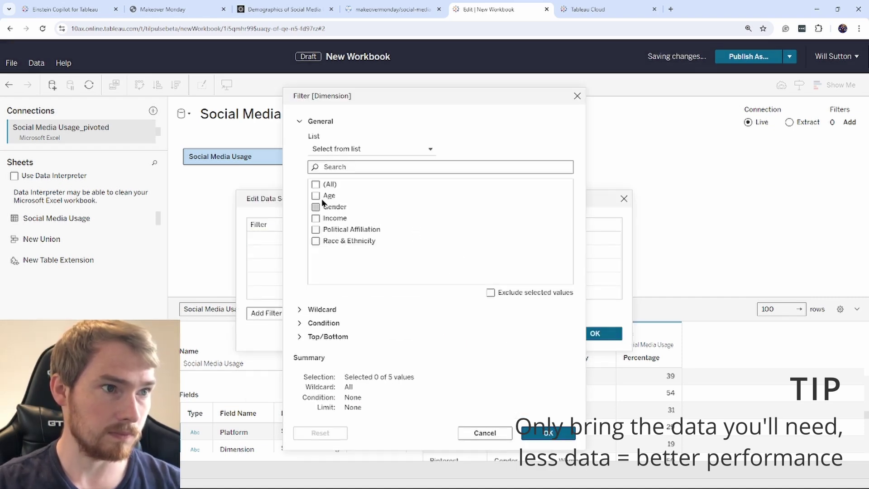
pyautogui.click(549, 433)
pyautogui.press('Return')
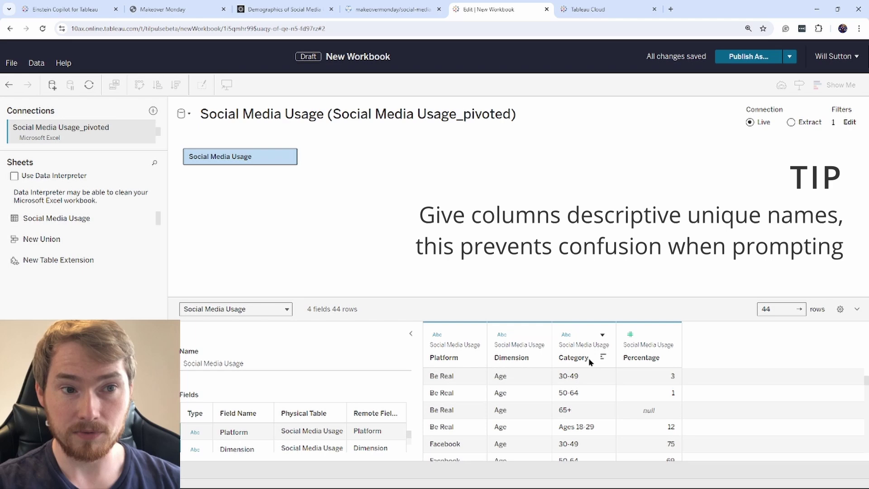
# Step: Rename the Category column to 'Age Bands'
pyautogui.click(603, 340)
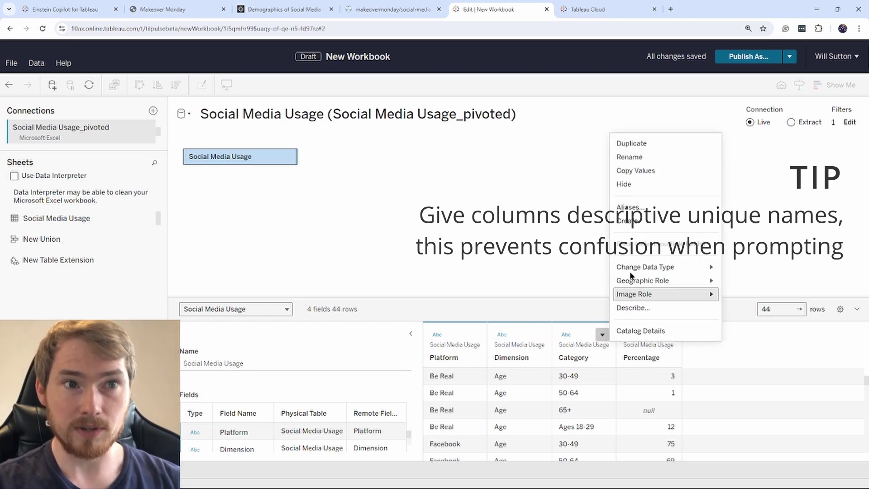
pyautogui.click(647, 156)
pyautogui.write('Age Bands')
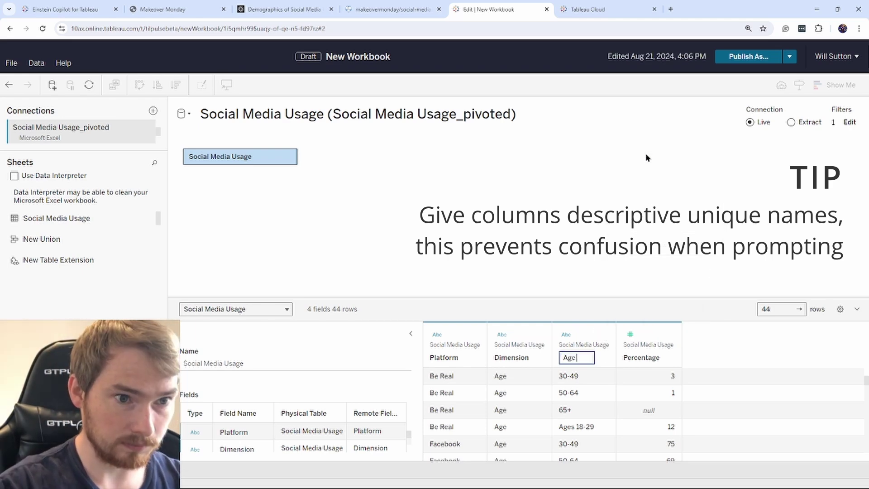
pyautogui.press('Return')
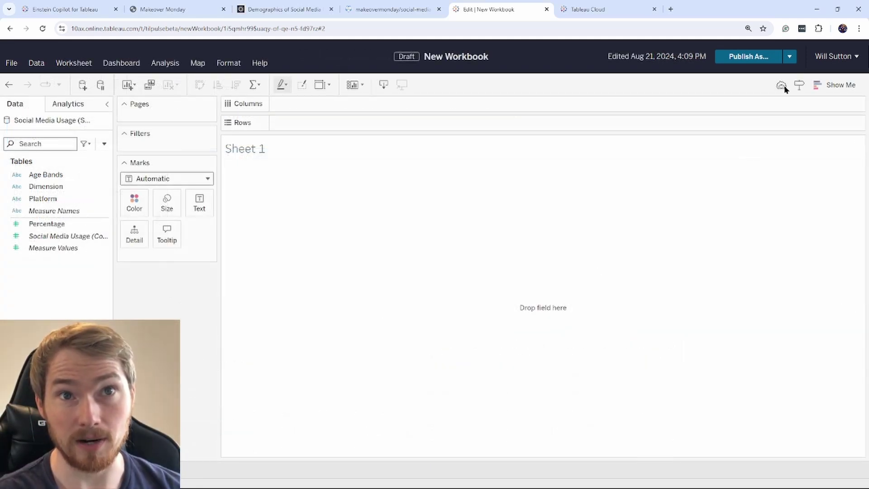
# Step: Open Einstein Copilot, dismiss its introduction, and list its three suggested questions
pyautogui.click(783, 87)
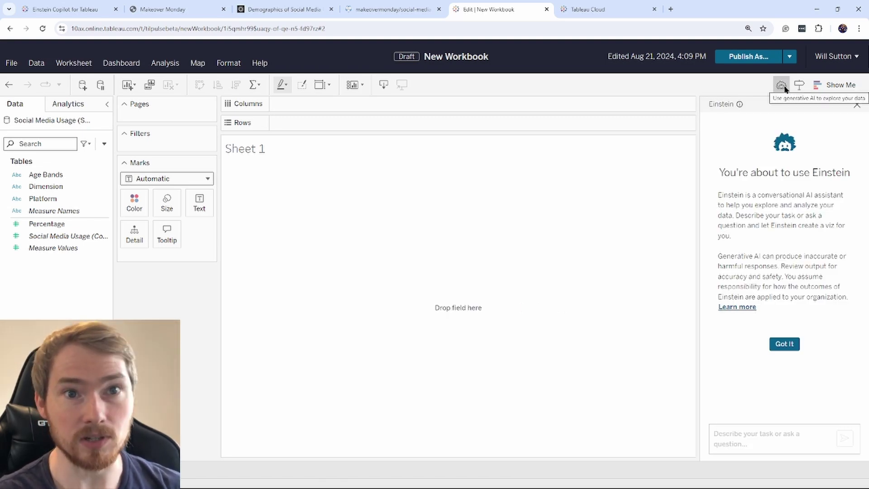
pyautogui.click(793, 348)
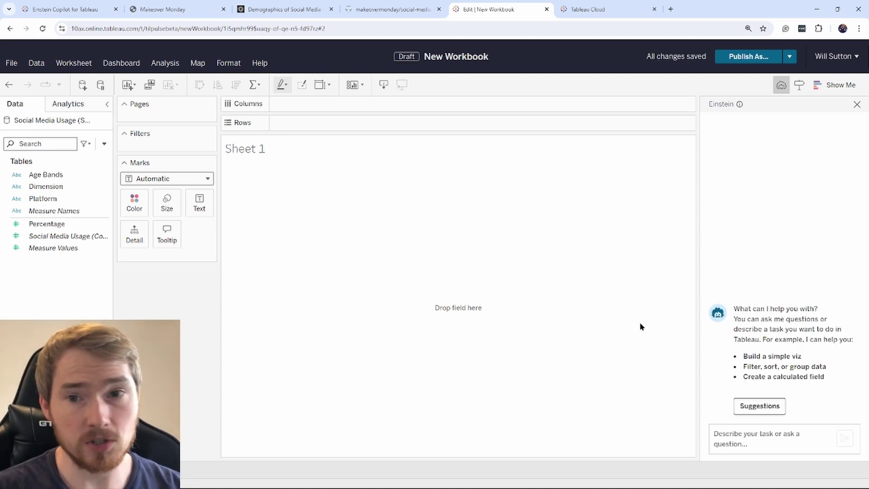
pyautogui.click(760, 407)
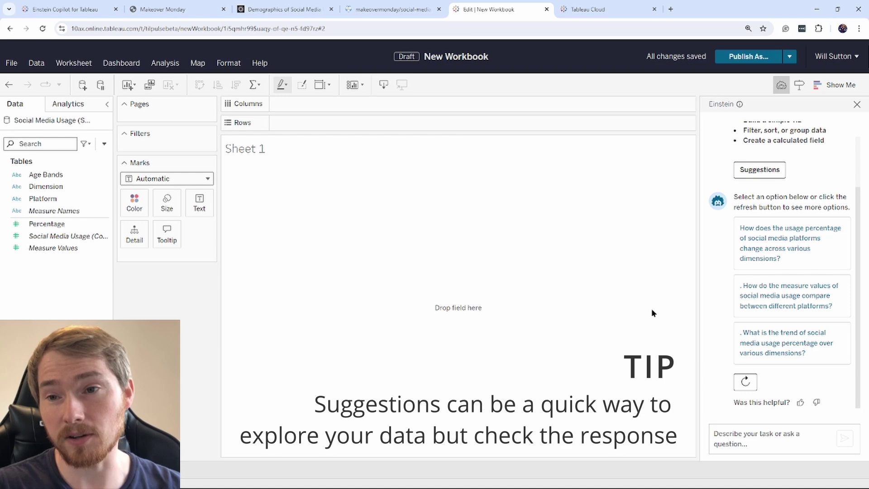
# Step: Ask Einstein's first suggestion on usage percentage across dimensions, yielding SUM(Percentage) by Platform bars
pyautogui.click(750, 255)
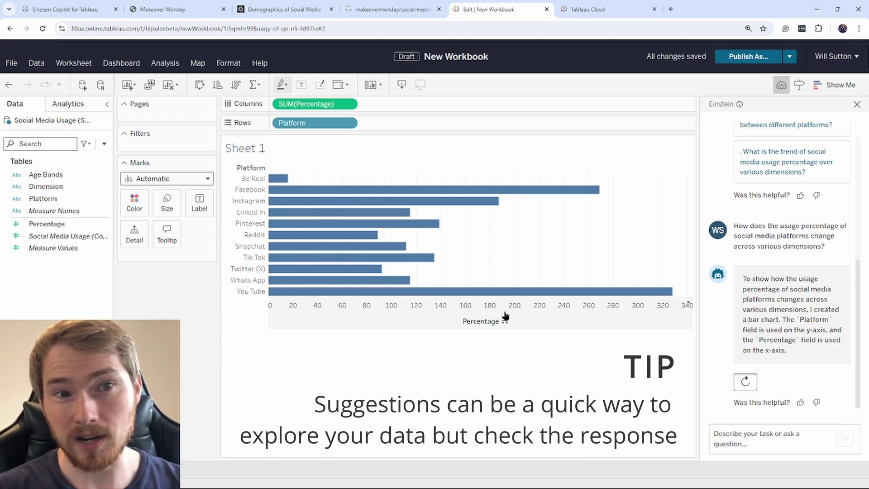
pyautogui.moveTo(540, 292)
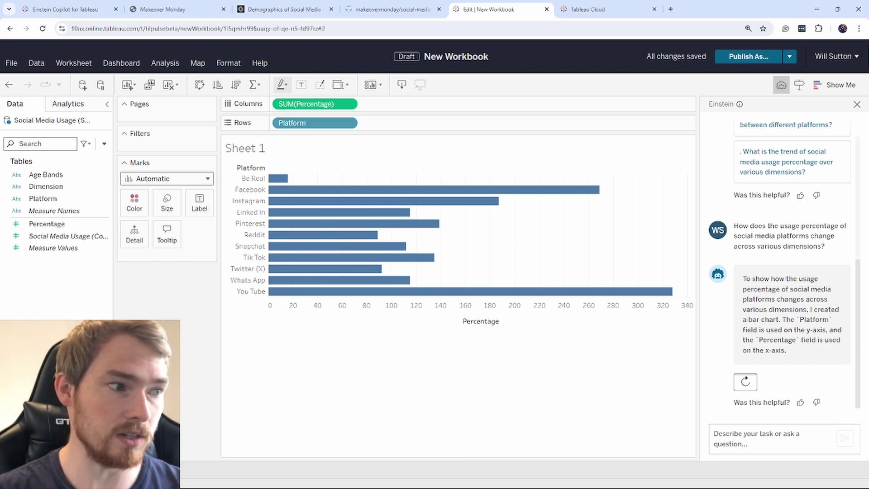
# Step: Duplicate the chart as Sheet 1 (2), then return to Sheet 1 and review the Einstein chat
pyautogui.rightClick(90, 470)
pyautogui.click(117, 346)
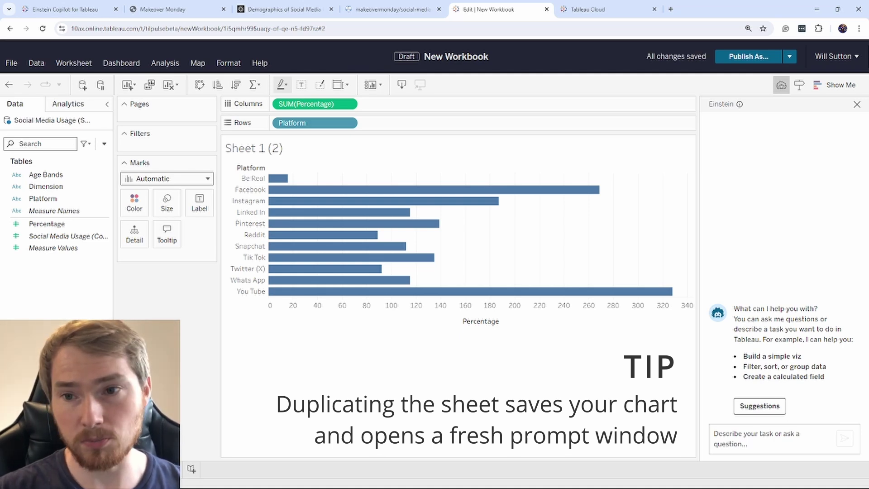
pyautogui.hotkey('ctrl', 'pageup')
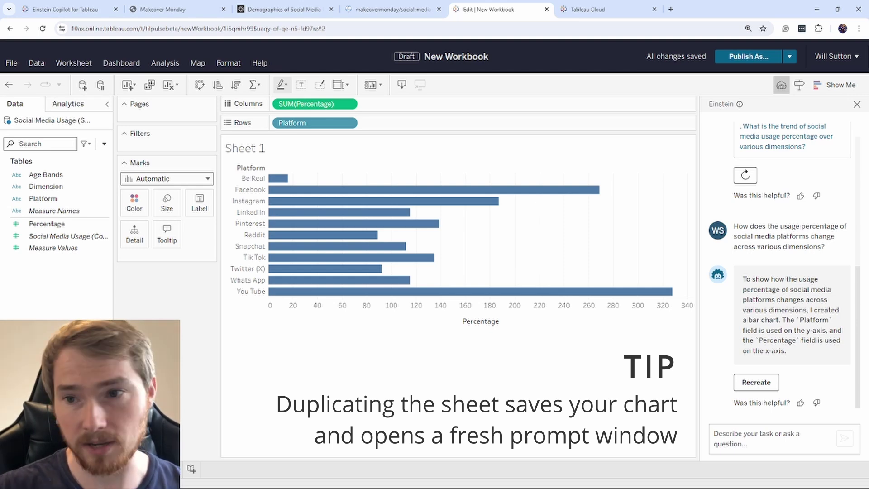
pyautogui.scroll(3, 770, 290)
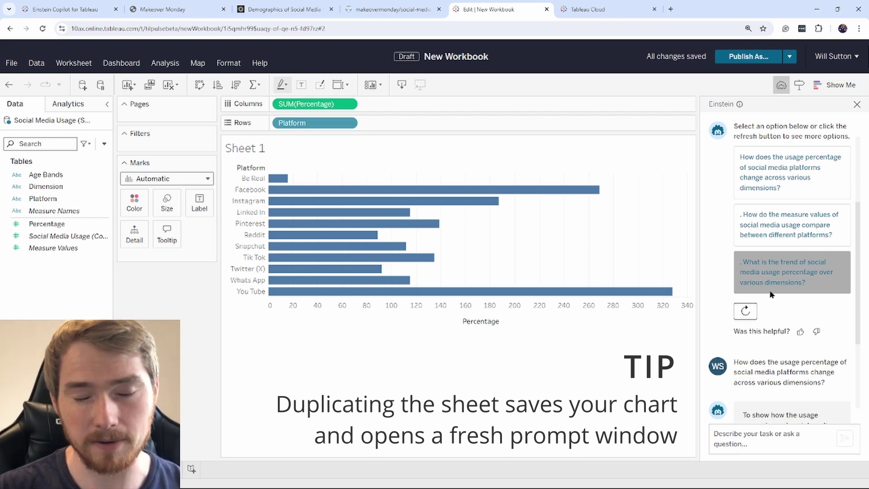
pyautogui.scroll(-2, 770, 299)
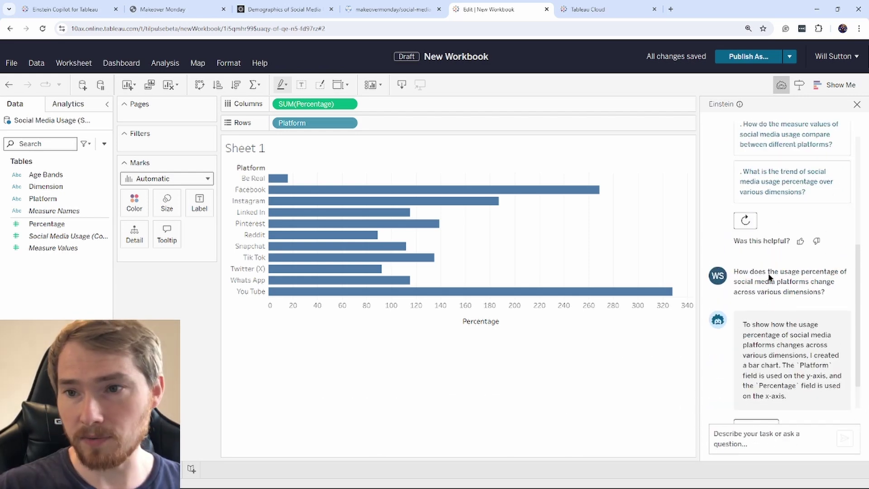
pyautogui.scroll(3, 770, 277)
# Step: Ask Einstein to compare measure values across platforms, giving CNT(Social Media Usage) bars all at 4
pyautogui.click(796, 281)
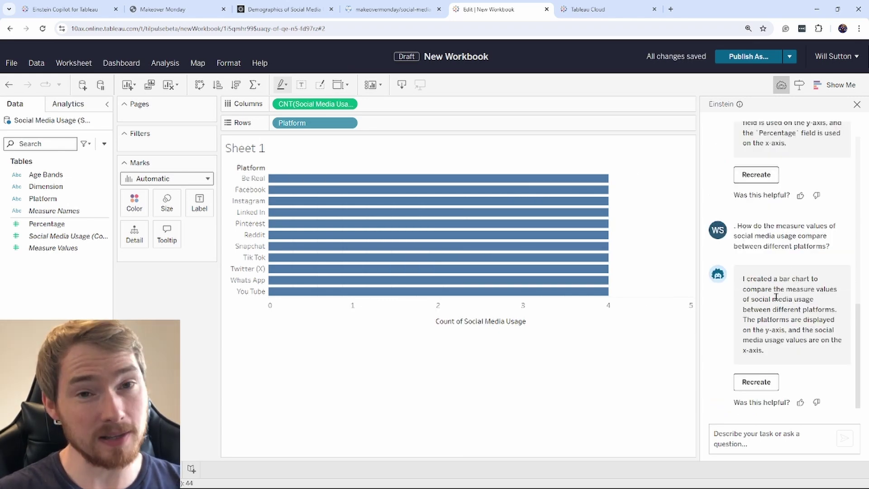
pyautogui.click(59, 237)
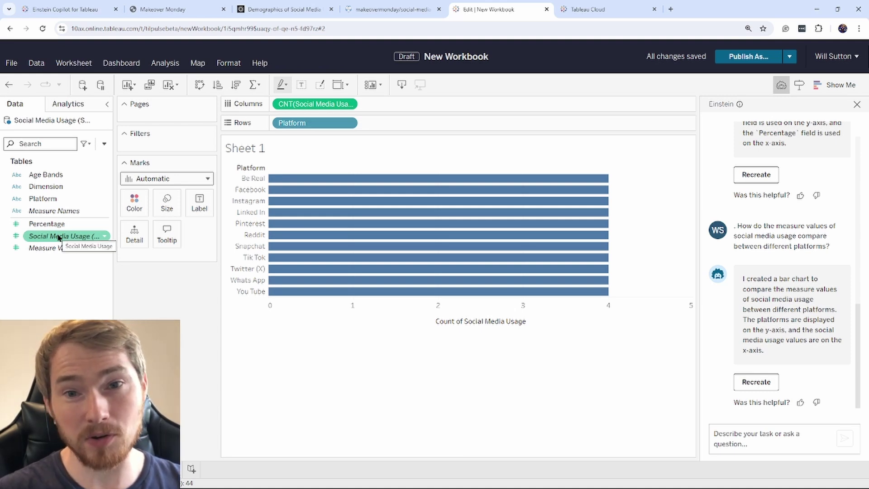
pyautogui.moveTo(333, 230)
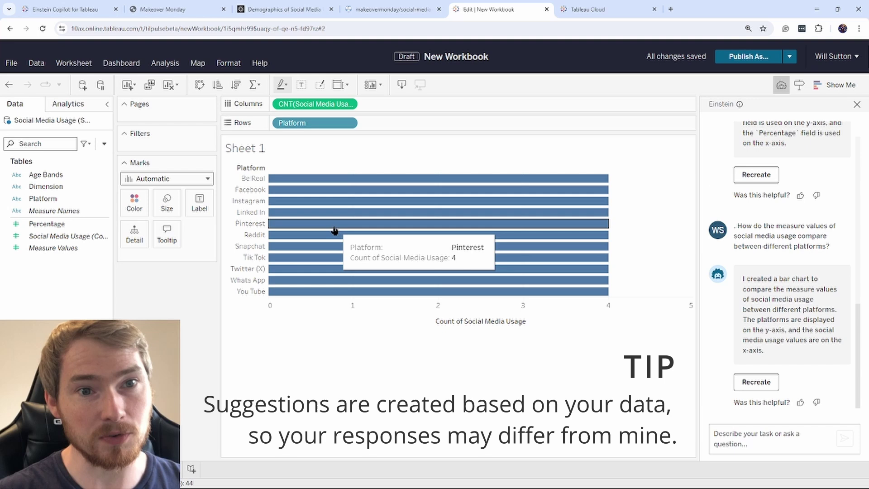
pyautogui.scroll(9, 730, 296)
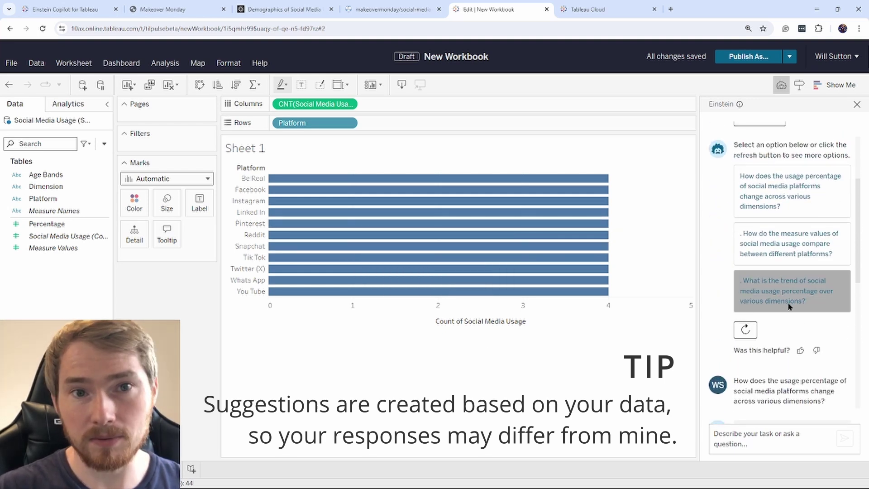
# Step: Send the third Einstein suggestion, then undo its line chart to restore the Percentage by Platform bars
pyautogui.click(789, 307)
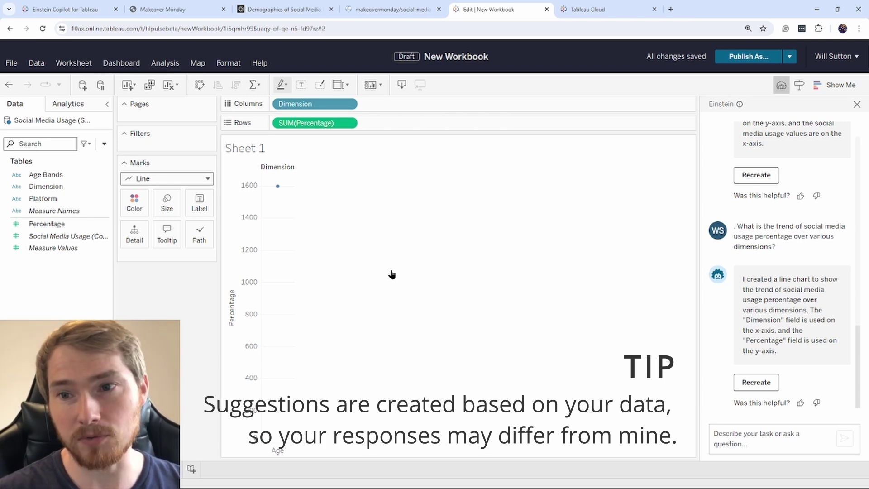
pyautogui.hotkey('ctrl', 'z')
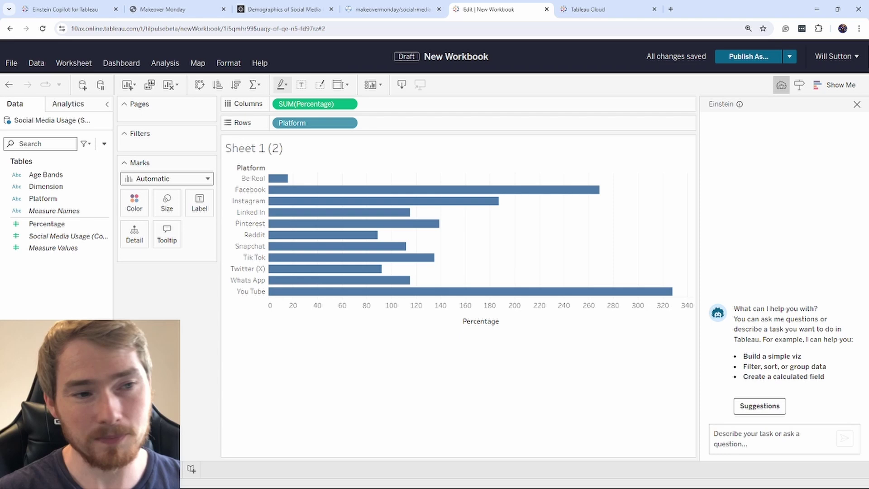
# Step: Paste 'build a bar chart of [platform] by [age bands] showing [percentage]' into Einstein's prompt
pyautogui.click(769, 438)
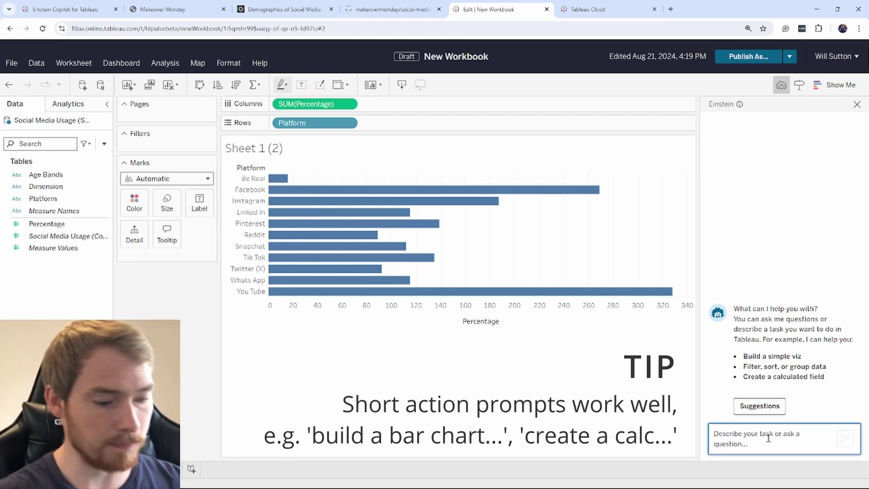
pyautogui.write('build a bar chart of [platform] by [age bands] showing [percentage]')
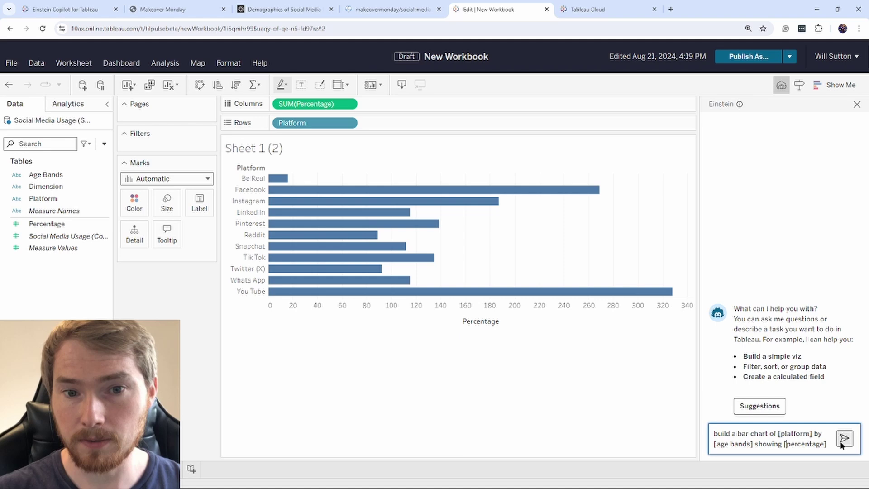
# Step: Send the bar chart request so Einstein splits Platform percentage bars into four colour-coded Age Bands columns
pyautogui.click(844, 439)
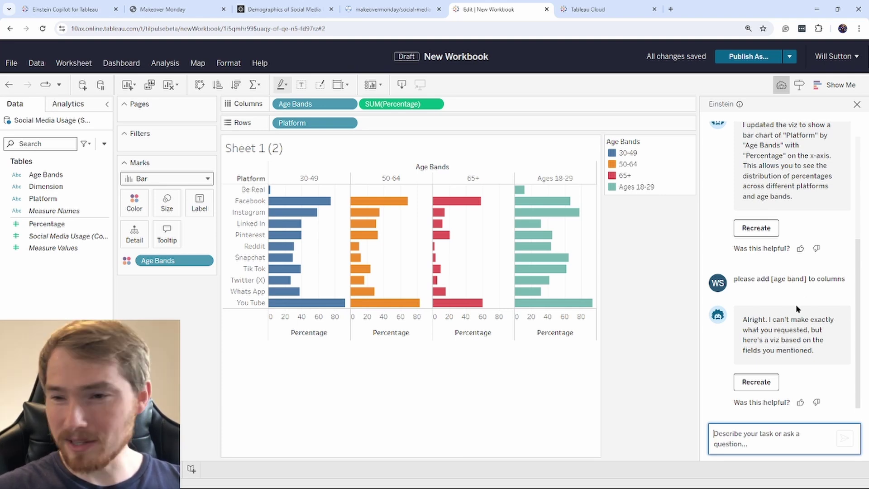
pyautogui.moveTo(584, 184)
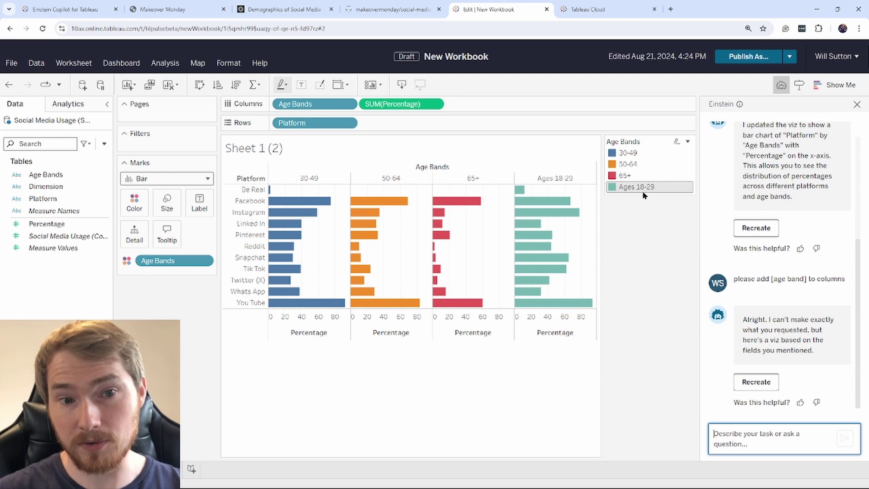
# Step: Ask Einstein to remove 'Ages ' from [age bands] and save the Cleaned Age Bands REPLACE calc
pyautogui.write("Create a calc to remove 'Ages ' from [age bands]")
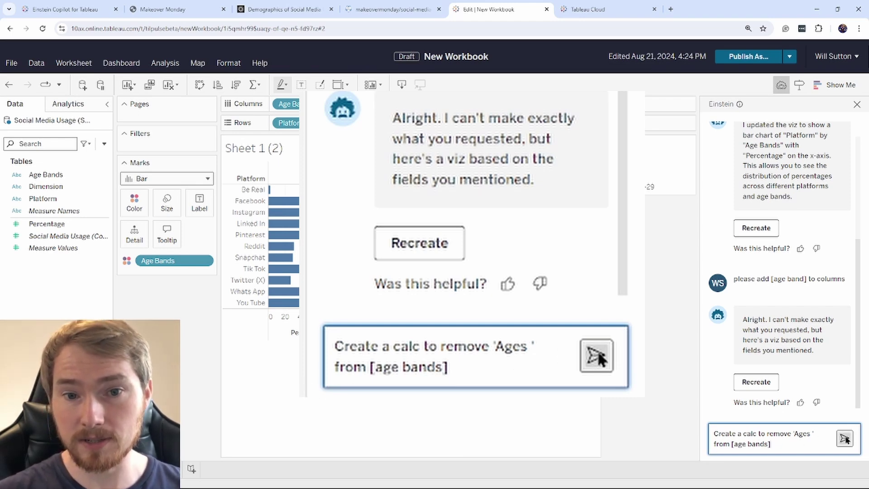
pyautogui.click(845, 438)
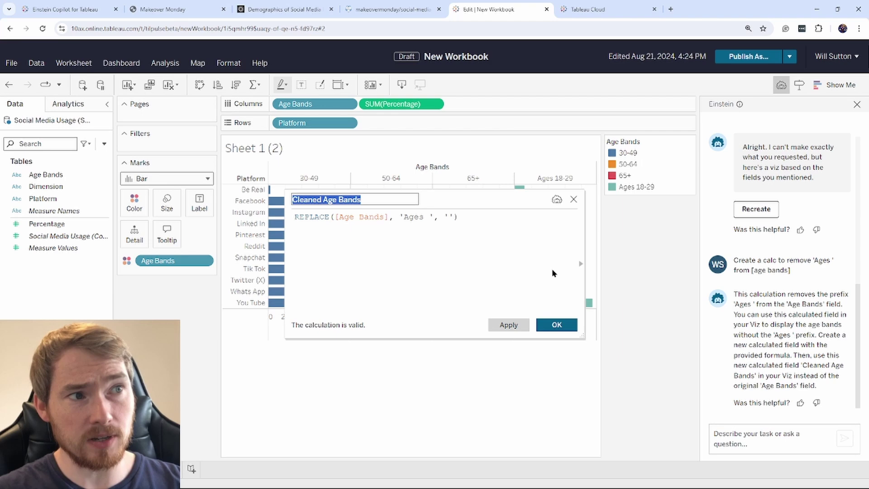
pyautogui.click(555, 270)
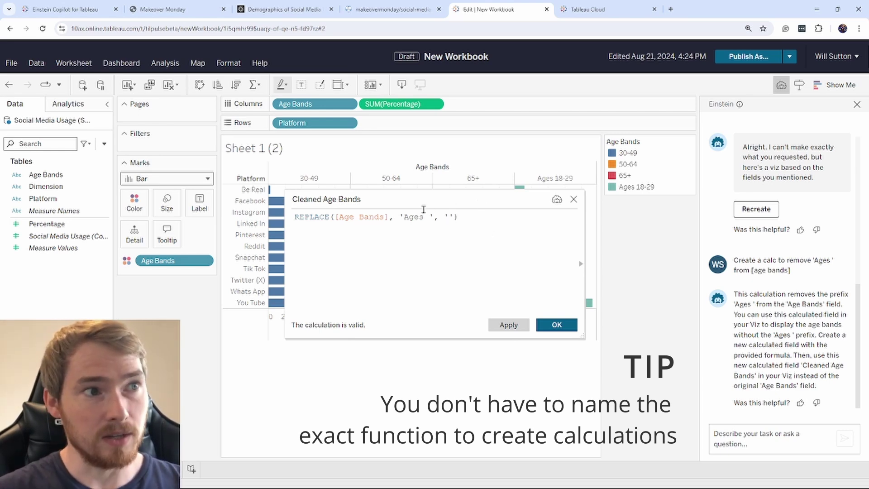
pyautogui.click(353, 201)
pyautogui.click(450, 287)
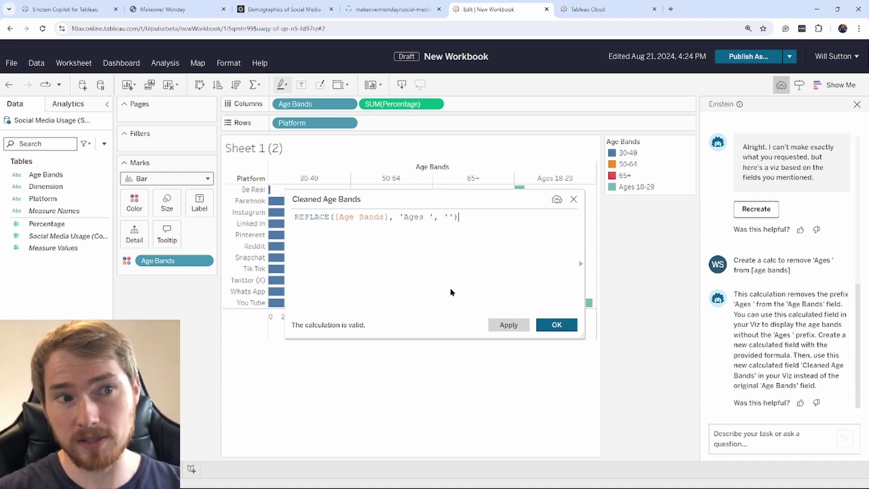
pyautogui.click(548, 324)
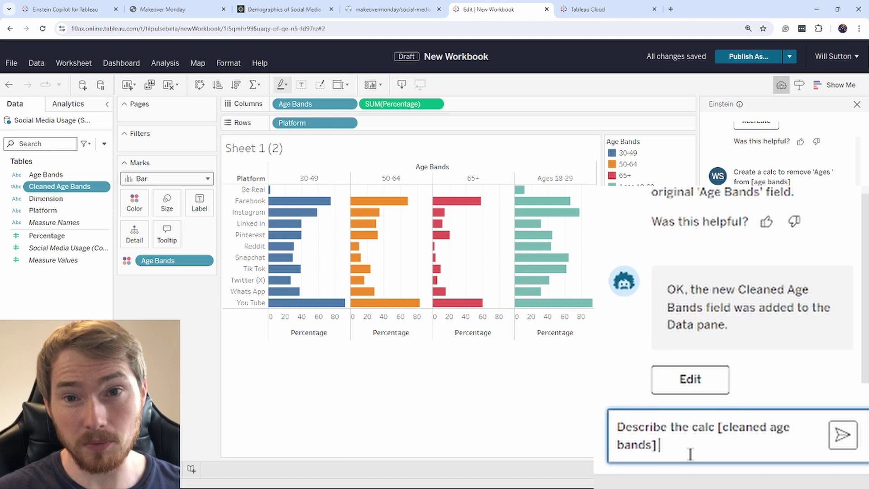
# Step: Have Einstein describe the Cleaned Age Bands calc, close the editor, and rate the explanation helpful
pyautogui.click(843, 435)
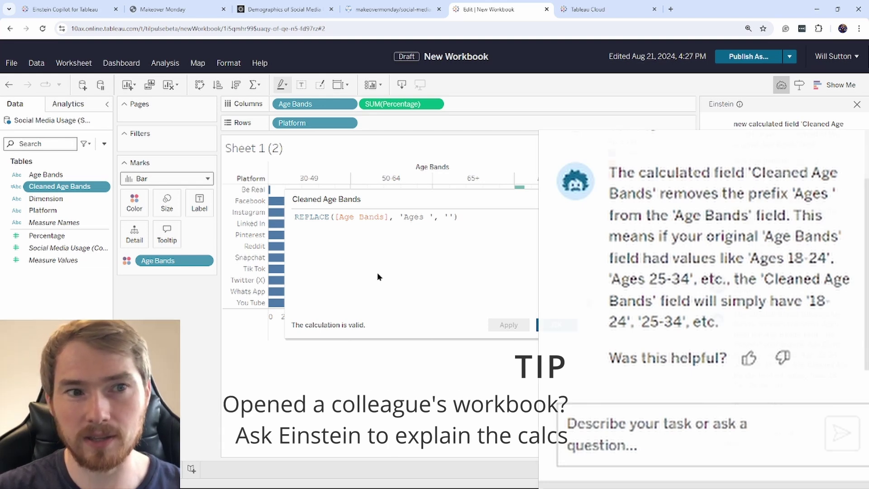
pyautogui.click(556, 325)
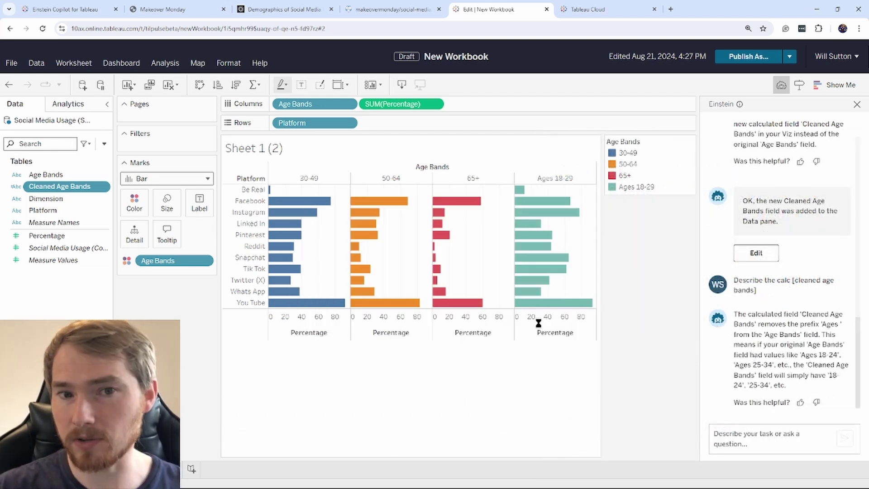
pyautogui.click(801, 402)
pyautogui.click(785, 408)
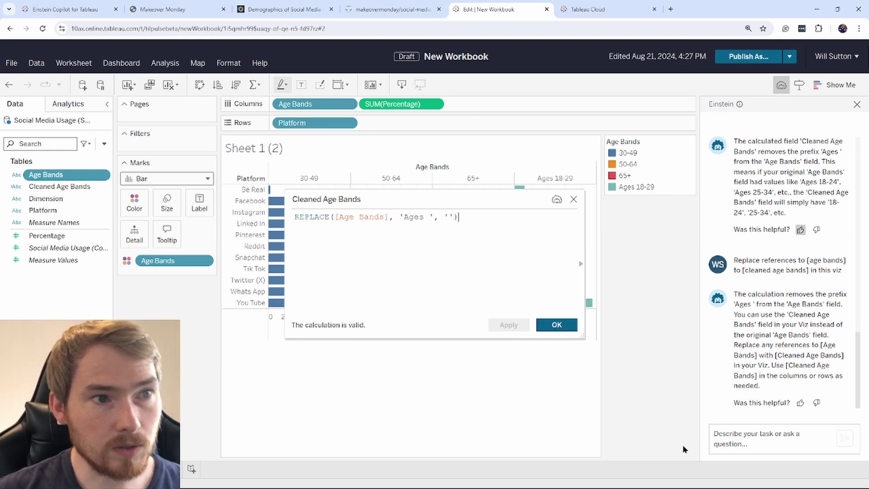
# Step: Replace Age Bands with Cleaned Age Bands in Columns and Color so bands read 18-29 to 65+
pyautogui.click(573, 199)
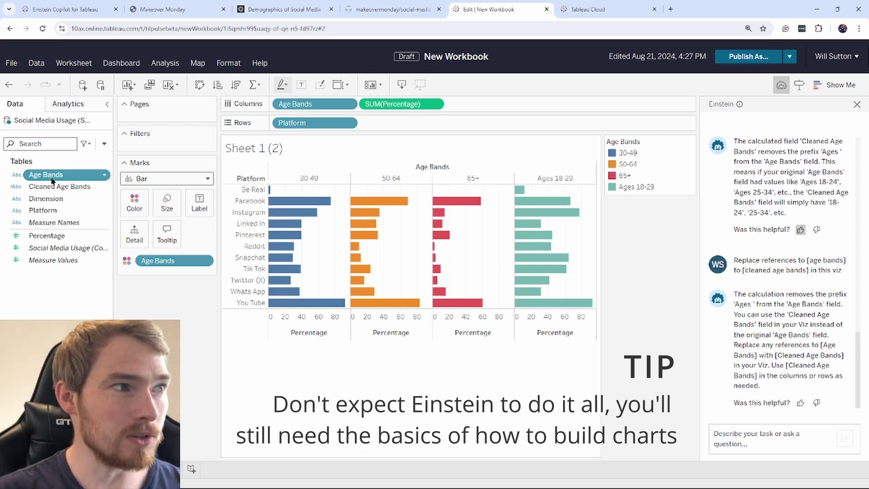
pyautogui.moveTo(60, 186); pyautogui.dragTo(323, 111)
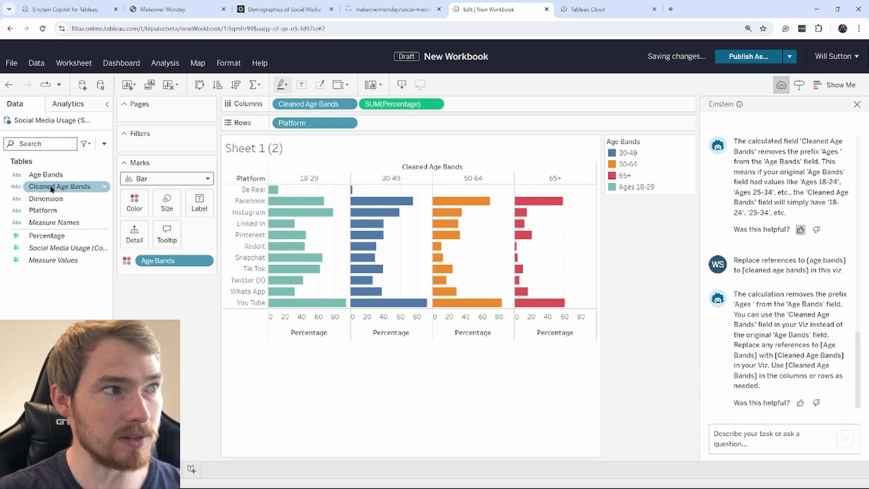
pyautogui.moveTo(53, 189); pyautogui.dragTo(181, 263)
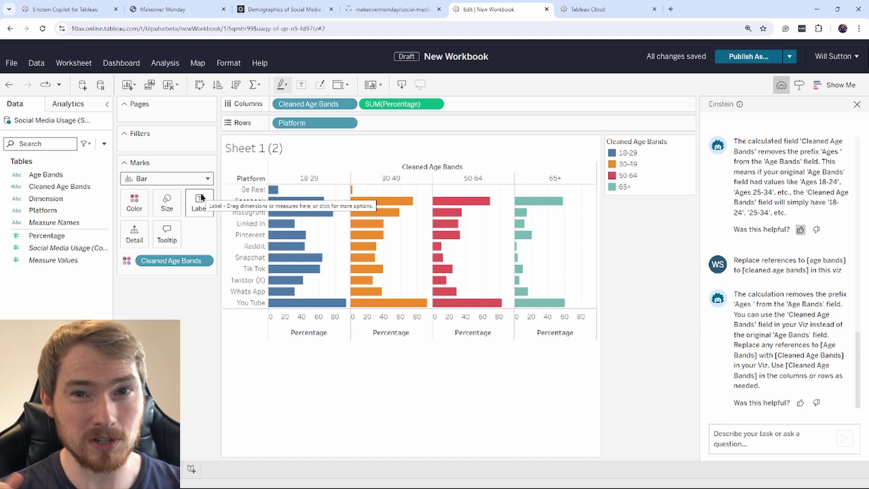
pyautogui.click(51, 175)
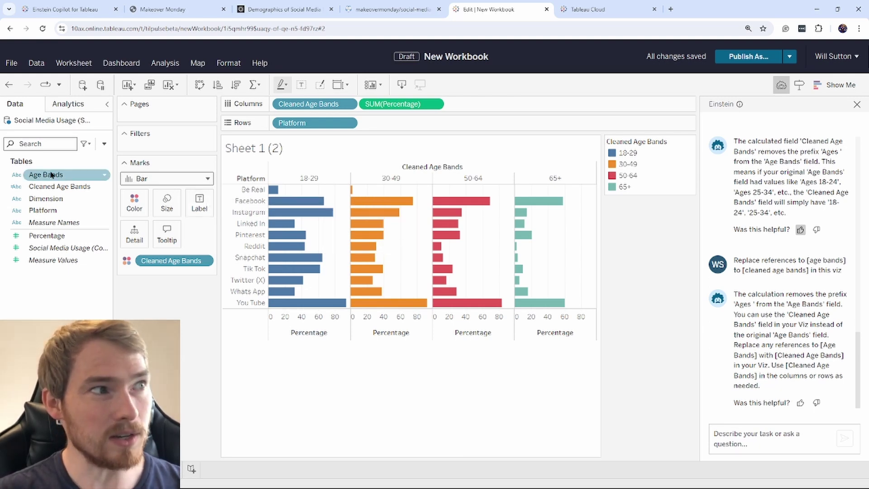
# Step: Hide the original Age Bands field in the Data pane
pyautogui.rightClick(51, 175)
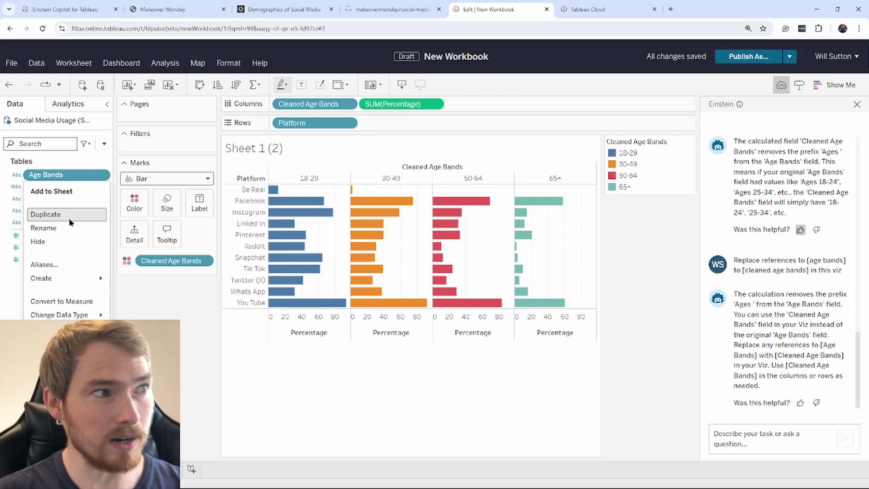
pyautogui.click(68, 243)
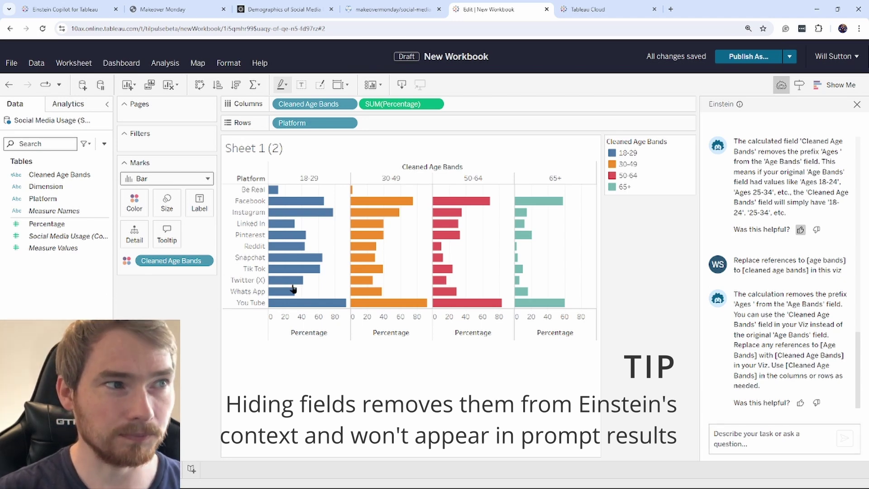
pyautogui.click(763, 433)
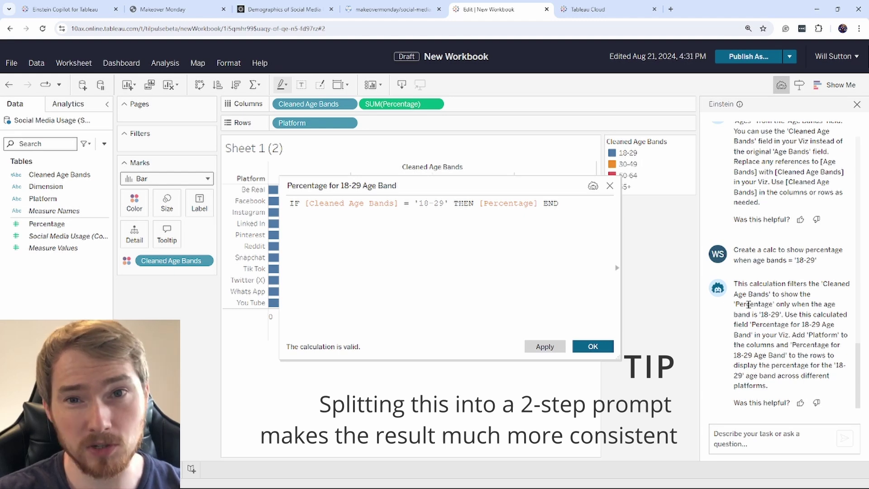
# Step: Save Einstein's 'Percentage for 18-29 Age Band' calc: IF [Cleaned Age Bands] = '18-29' THEN [Percentage] END
pyautogui.click(594, 347)
pyautogui.click(742, 444)
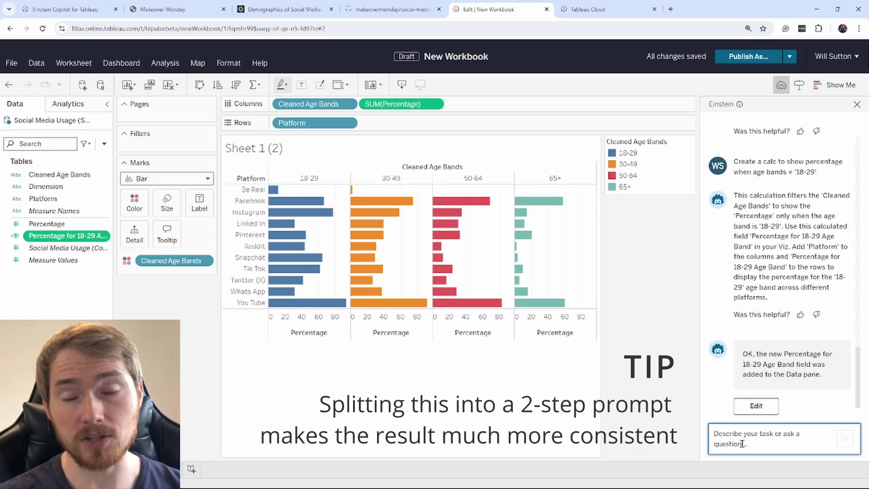
# Step: Send Einstein the request to sort platforms descending by their 18-29 percentage
pyautogui.write('sort [platform] by [Percentage for 18-29 Age Band] descending')
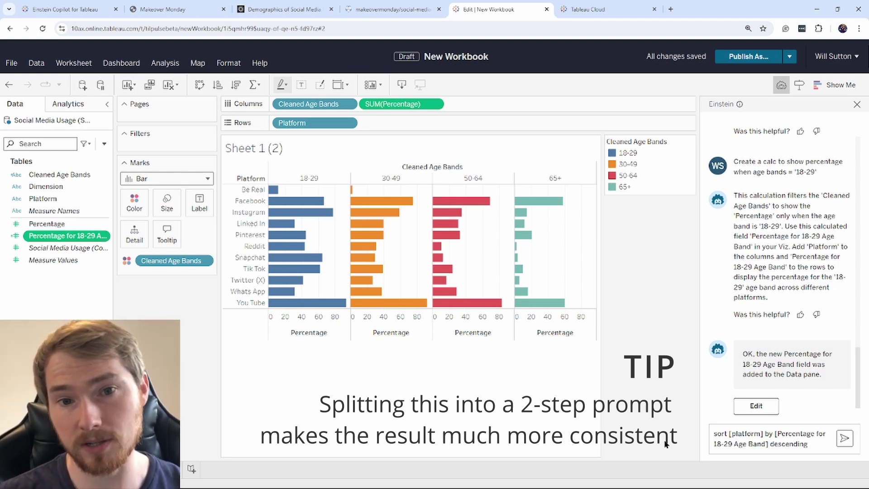
pyautogui.click(845, 438)
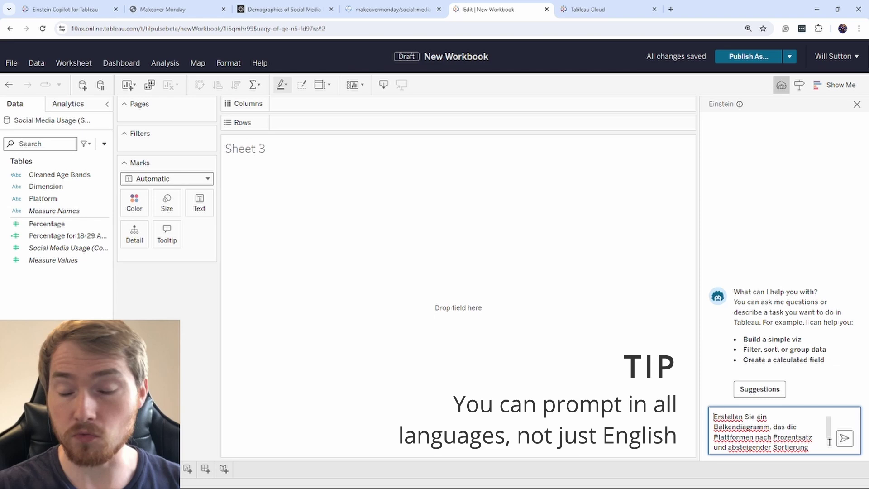
# Step: Send the German bar chart request to Einstein
pyautogui.click(843, 438)
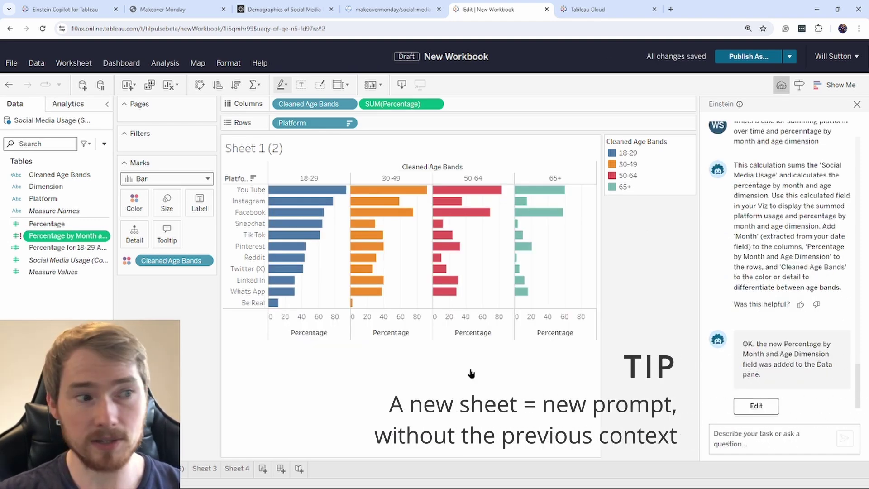
pyautogui.click(263, 469)
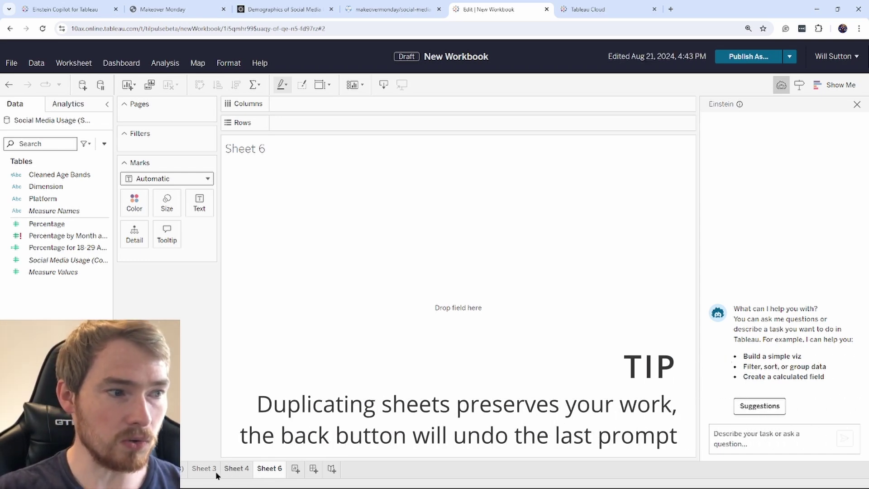
pyautogui.click(10, 85)
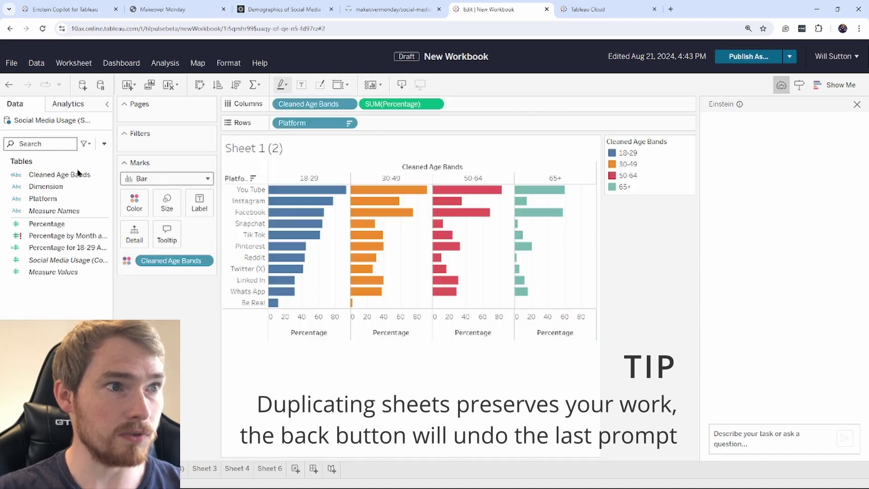
pyautogui.click(10, 84)
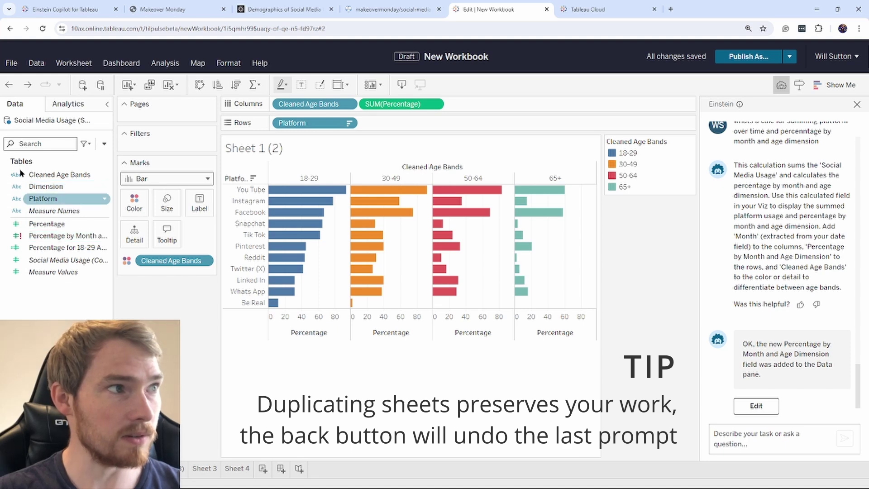
# Step: Undo the Percentage by Month and Age Dimension calc and submit feedback marking Einstein's answer inaccurate
pyautogui.click(8, 85)
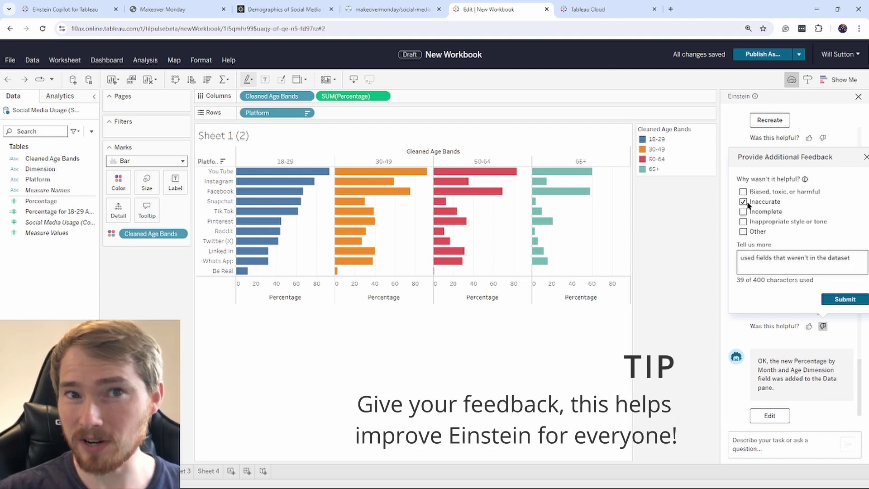
pyautogui.click(836, 298)
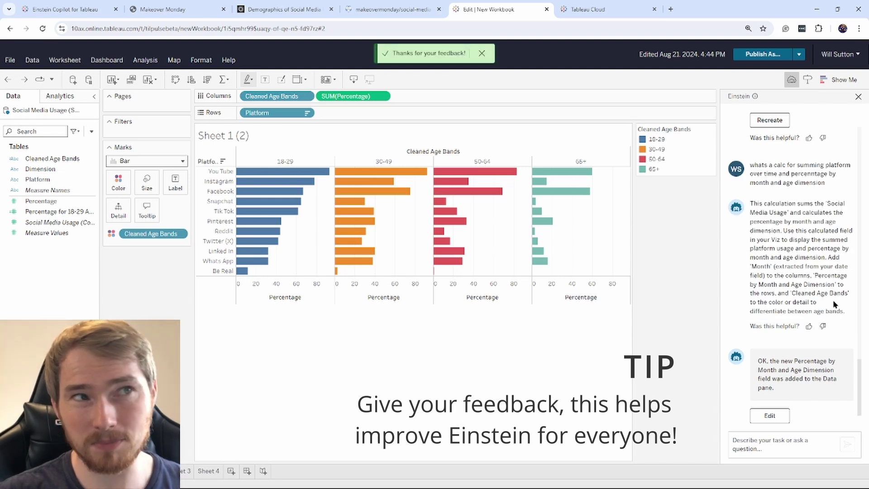